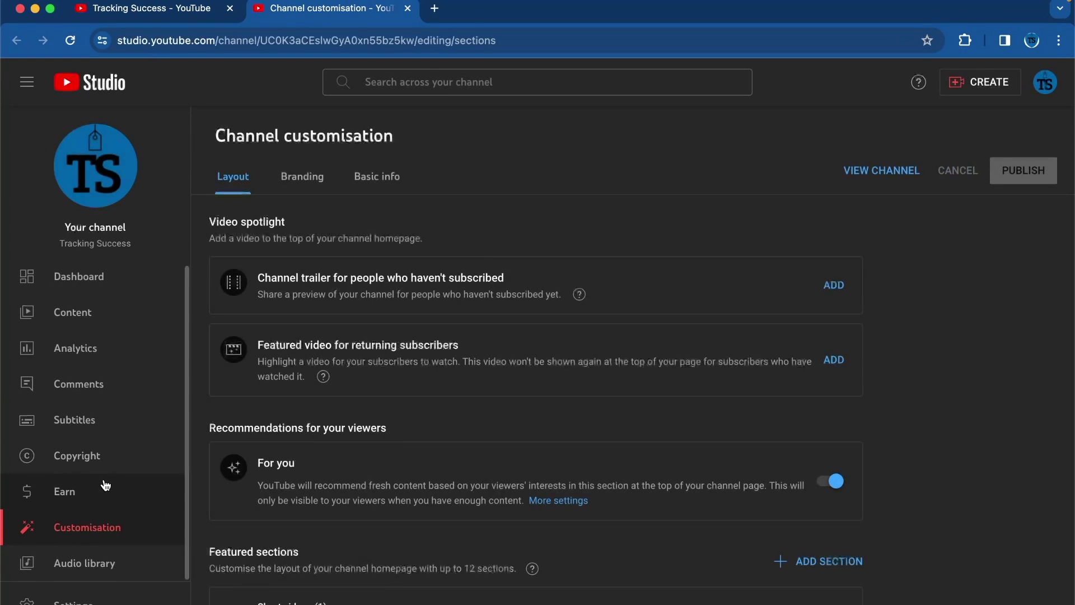
Go from the channel's Settings Permissions section to managing its Brand account permissions.
{"action": "left_click", "coordinate": [70, 600]}
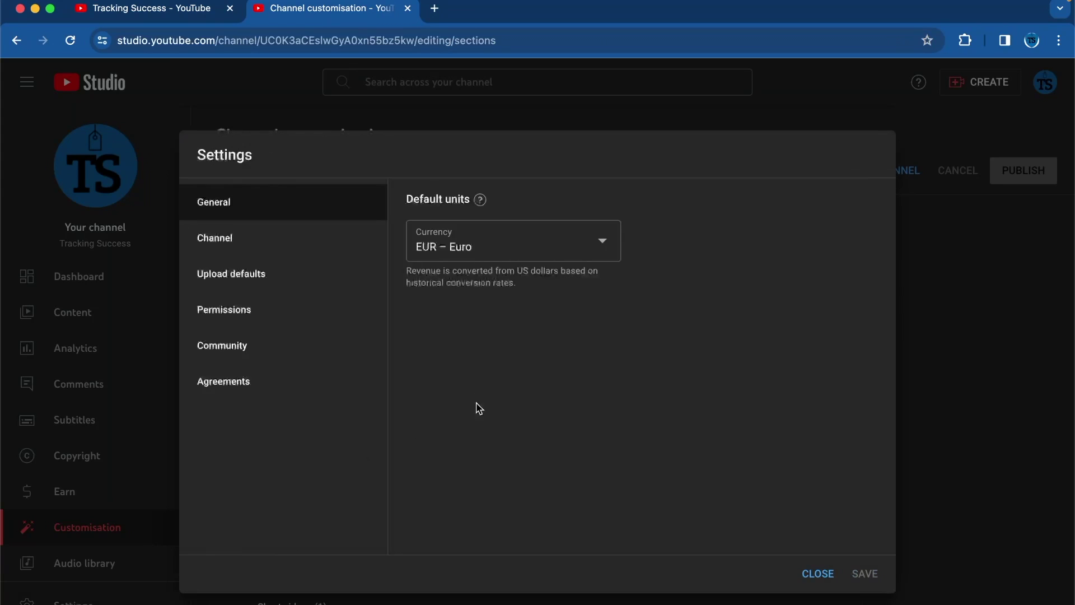
{"action": "left_click", "coordinate": [280, 245]}
{"action": "left_click", "coordinate": [247, 307]}
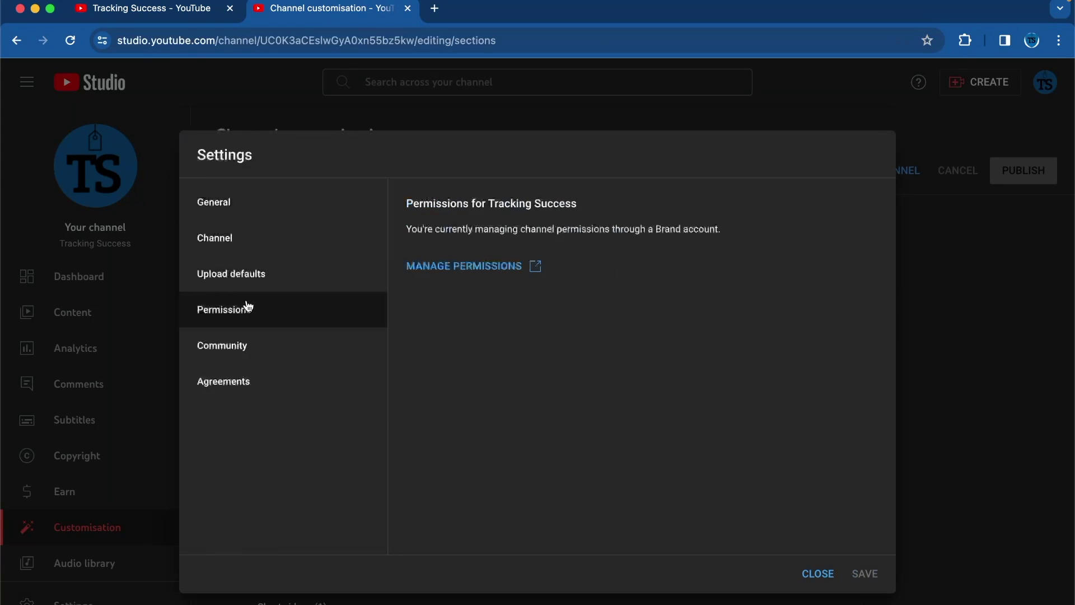
{"action": "left_click", "coordinate": [480, 273]}
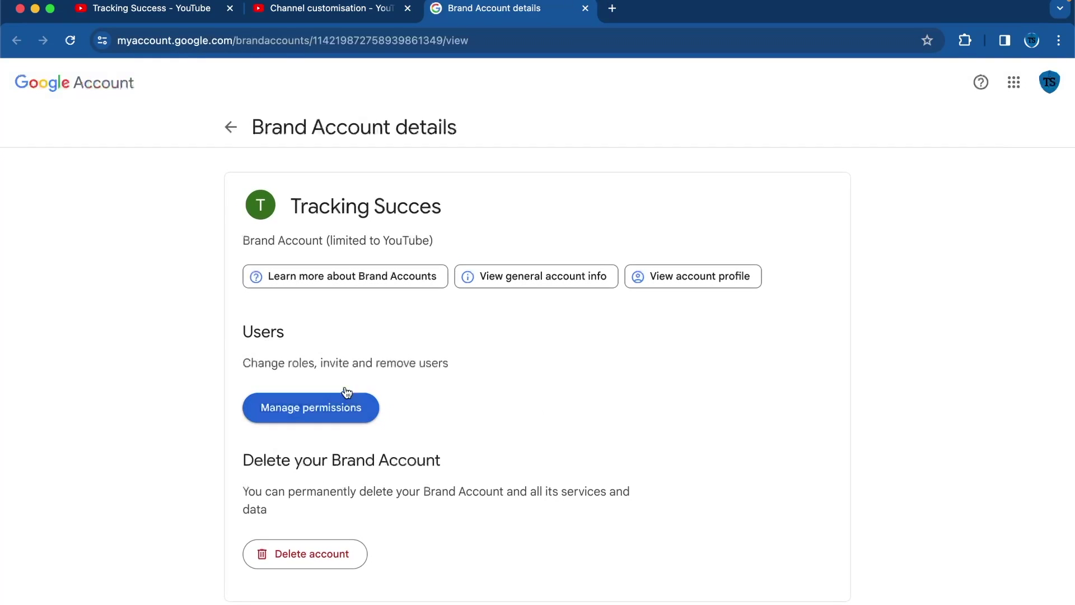
Re-verify the account password to reach the Tracking Succes Manage permissions user list.
{"action": "left_click_drag", "start_coordinate": [239, 362], "coordinate": [391, 364]}
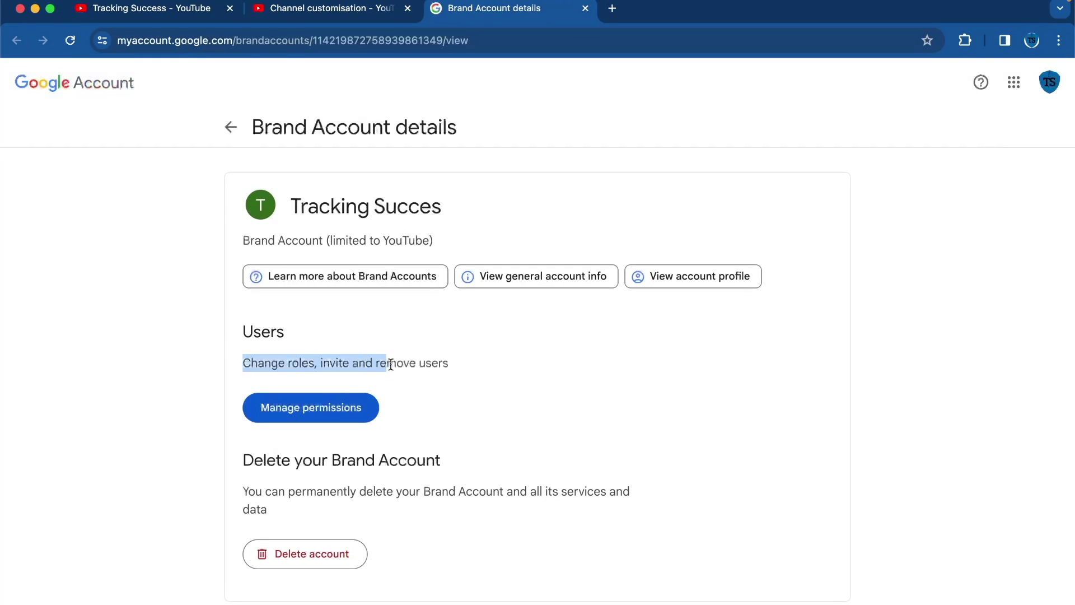
{"action": "left_click", "coordinate": [328, 409]}
{"action": "type", "text": "••••"}
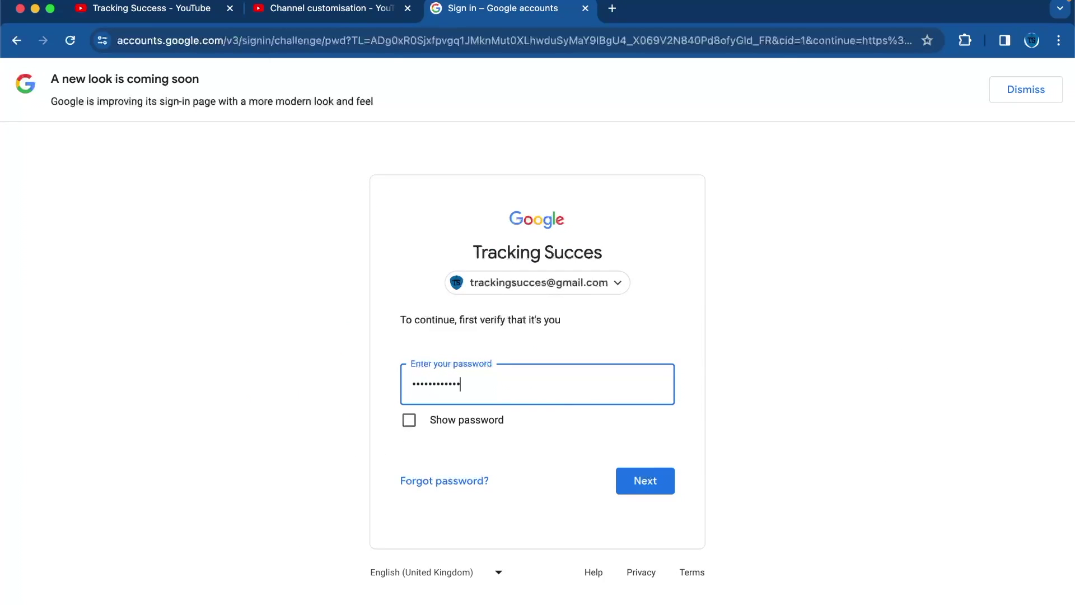
{"action": "key", "text": "Return"}
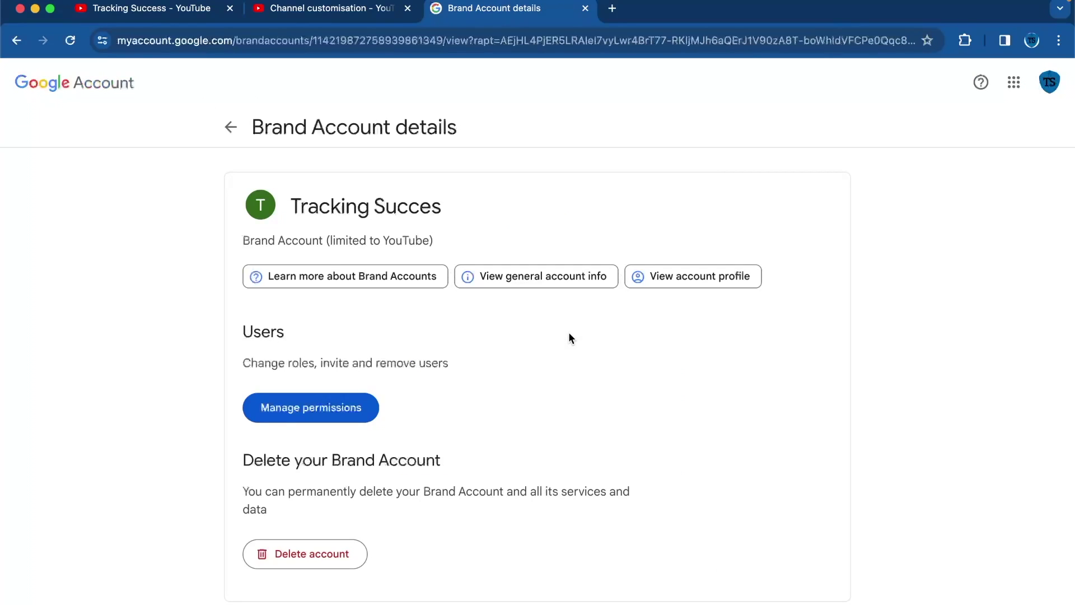
{"action": "left_click", "coordinate": [299, 408]}
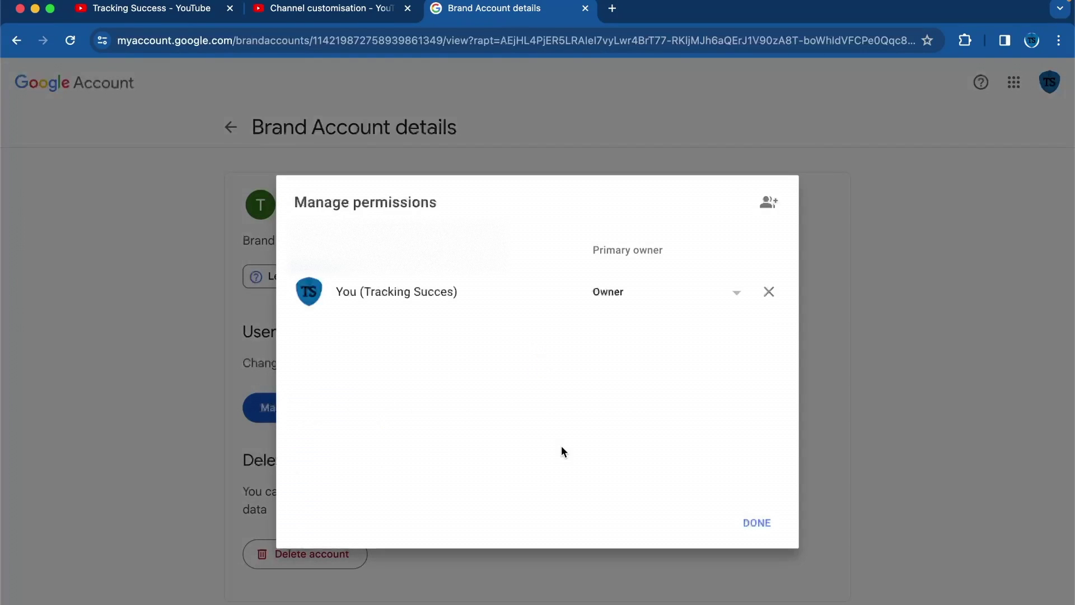
Add the second Gmail address as a new user with the Owner role.
{"action": "left_click", "coordinate": [768, 203]}
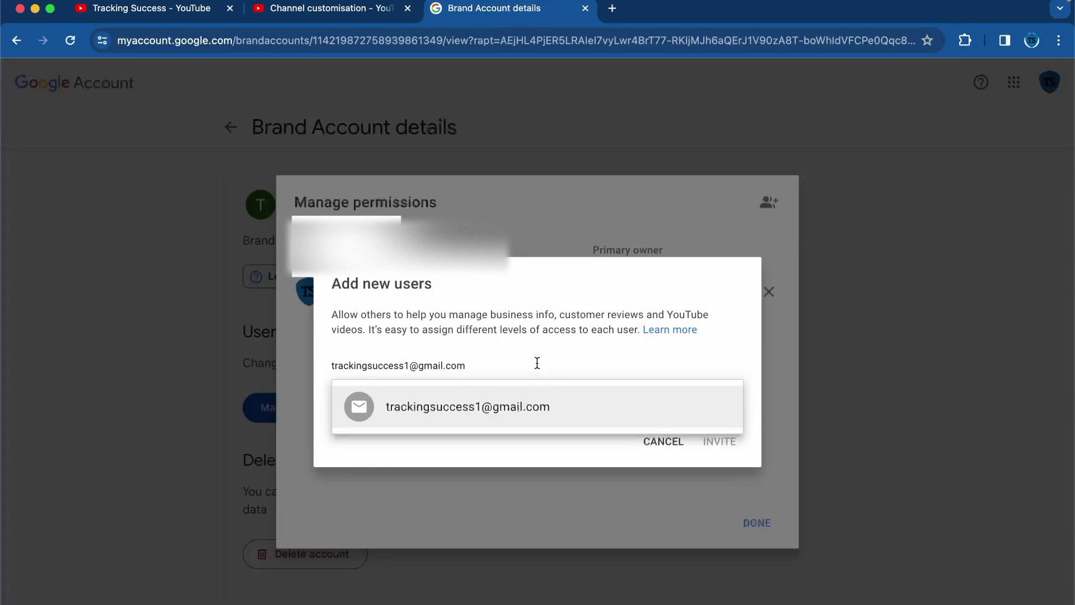
{"action": "left_click_drag", "start_coordinate": [328, 367], "coordinate": [481, 367]}
{"action": "key", "text": "Return"}
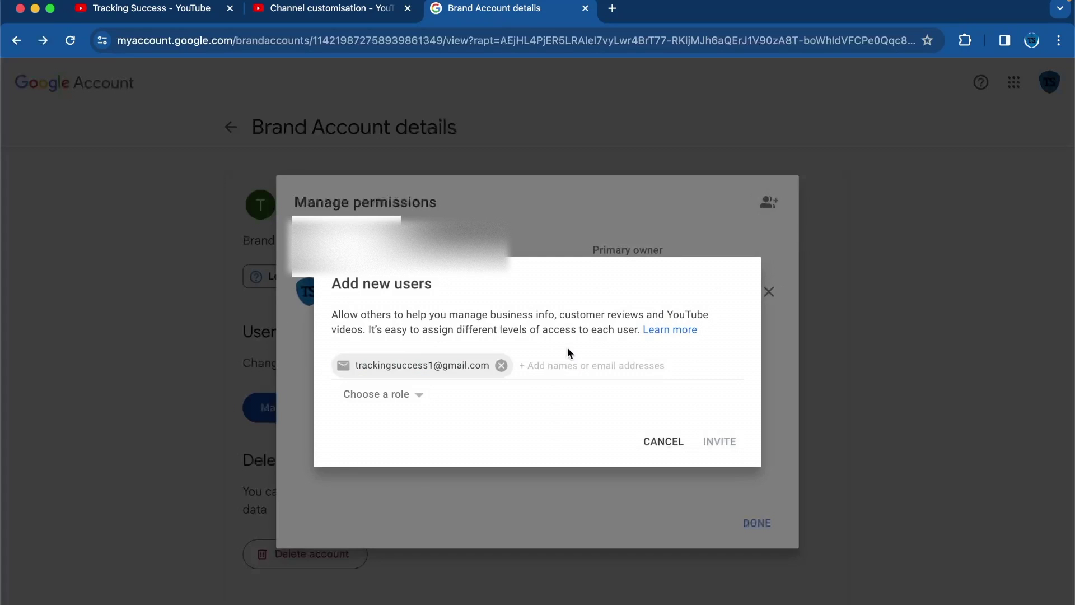
{"action": "left_click", "coordinate": [411, 398]}
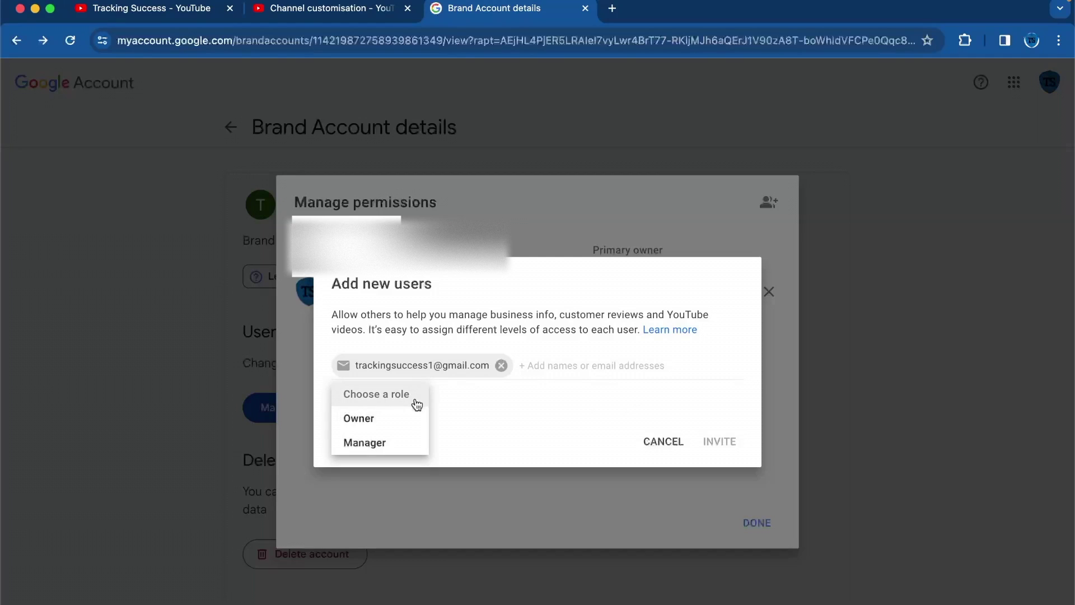
{"action": "left_click", "coordinate": [386, 426]}
Send the Owner invitation, close the permissions overview, and start a new browser tab.
{"action": "left_click", "coordinate": [714, 446]}
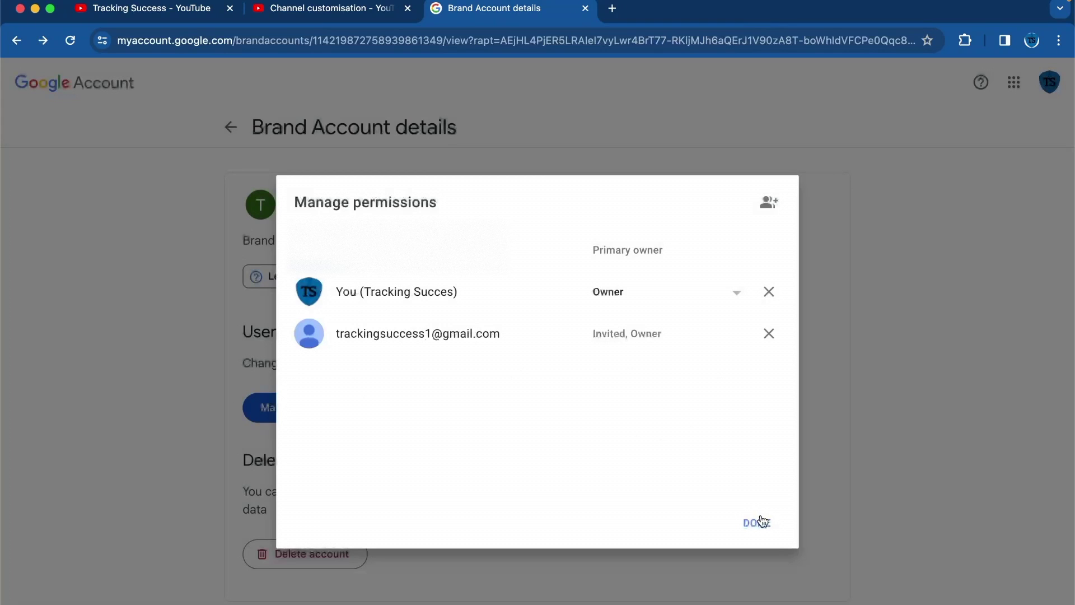
{"action": "left_click", "coordinate": [759, 522]}
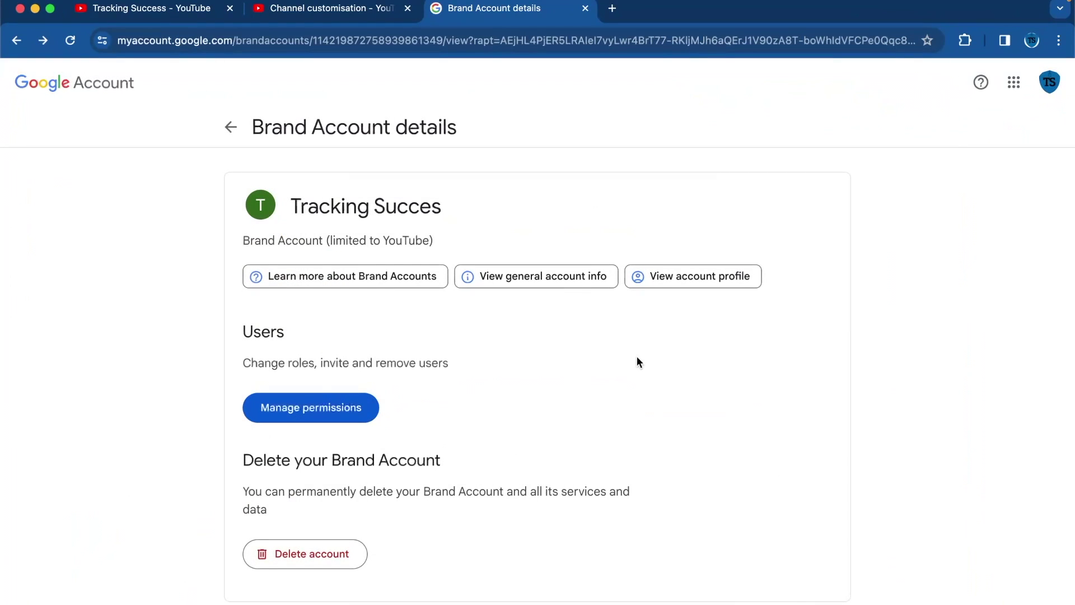
{"action": "key", "text": "ctrl+t"}
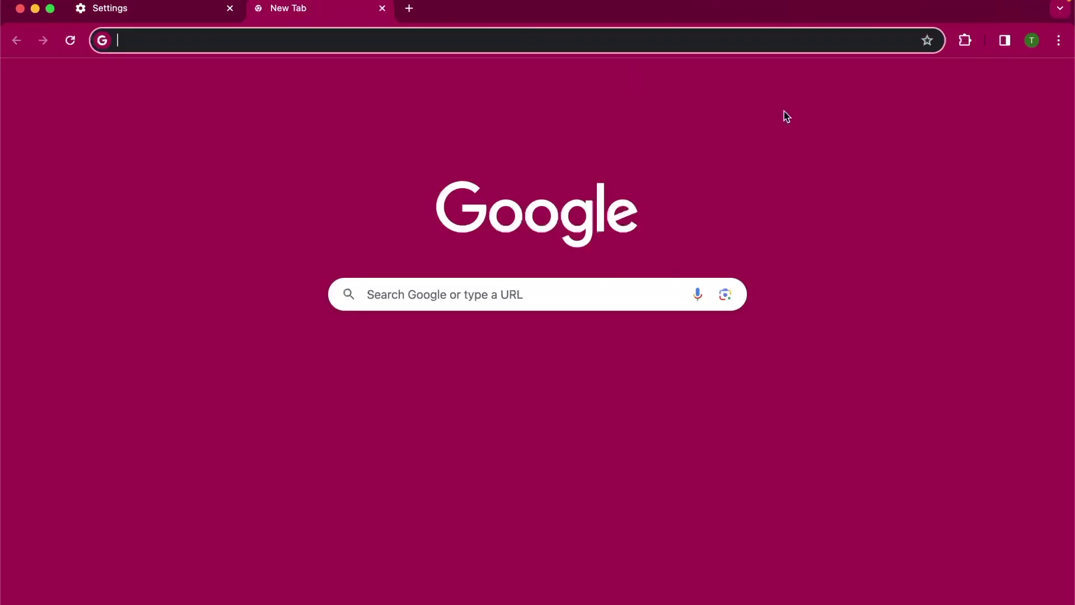
Accept the Tracking Succes ownership invitation from the Gmail email via Uitnodiging accepteren and ACCEPTEREN.
{"action": "left_click", "coordinate": [932, 82]}
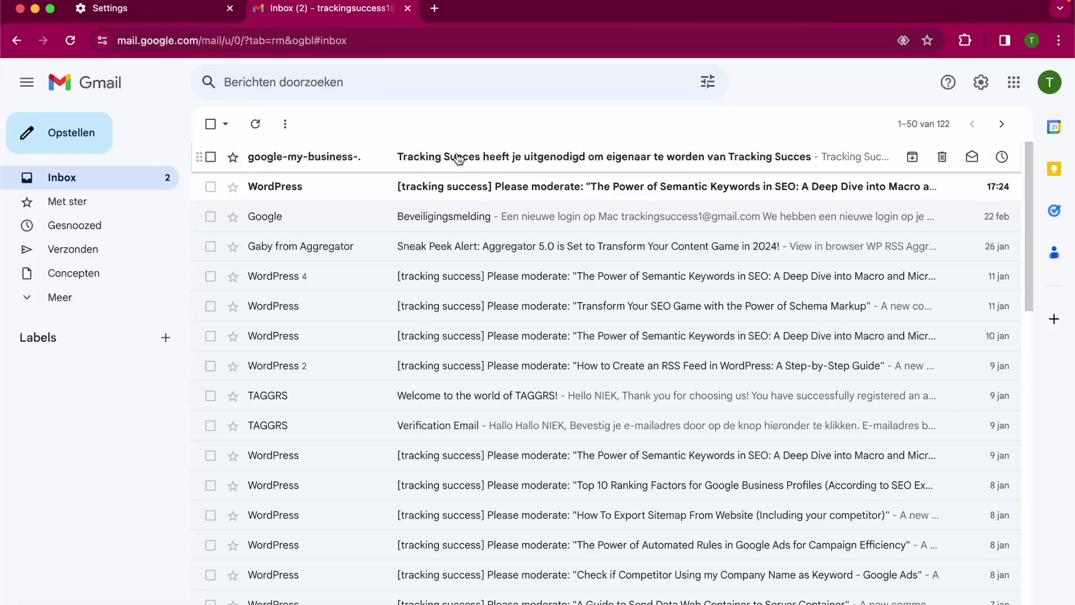
{"action": "left_click", "coordinate": [364, 154]}
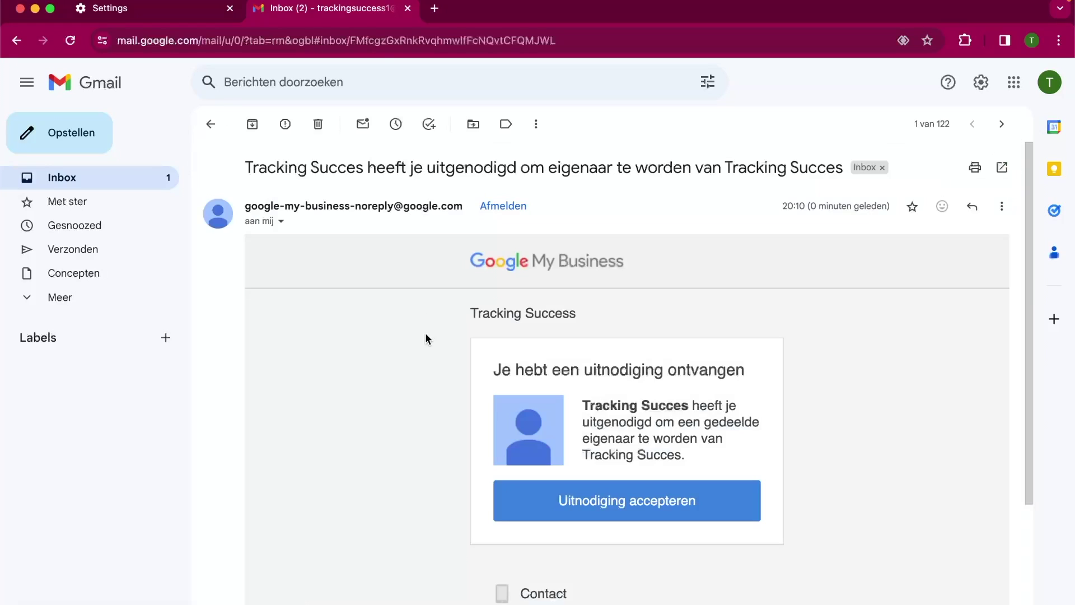
{"action": "scroll", "coordinate": [426, 338], "scroll_direction": "down", "scroll_amount": 3}
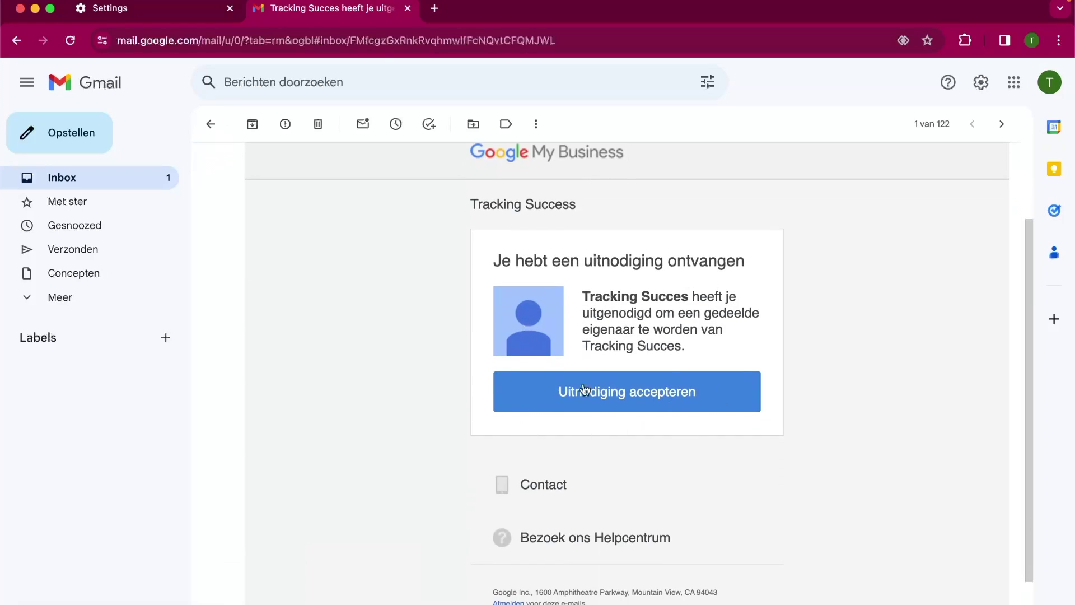
{"action": "left_click", "coordinate": [674, 392]}
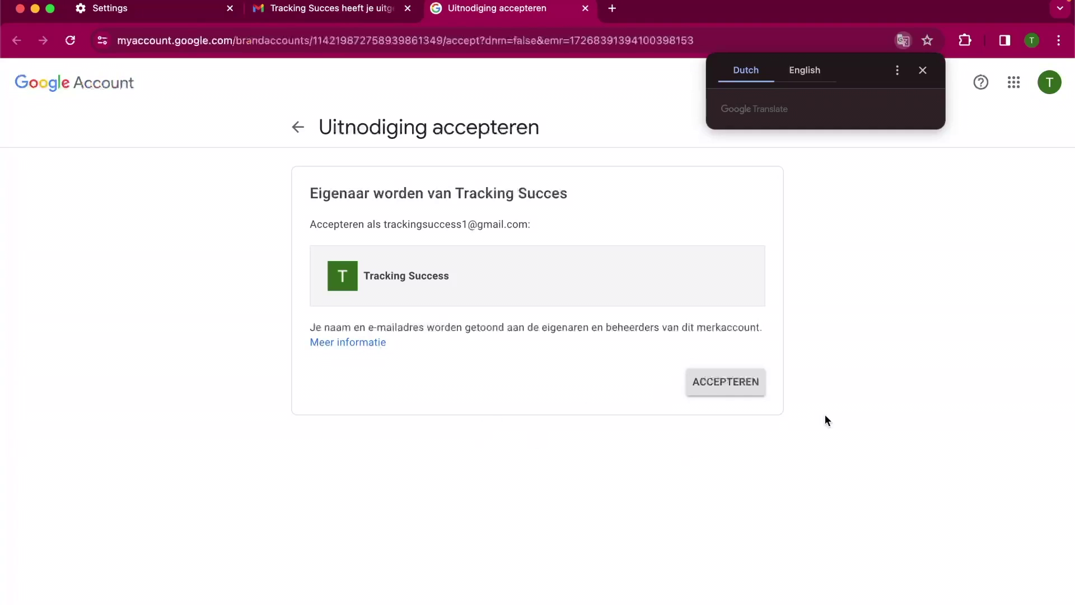
{"action": "left_click", "coordinate": [716, 388]}
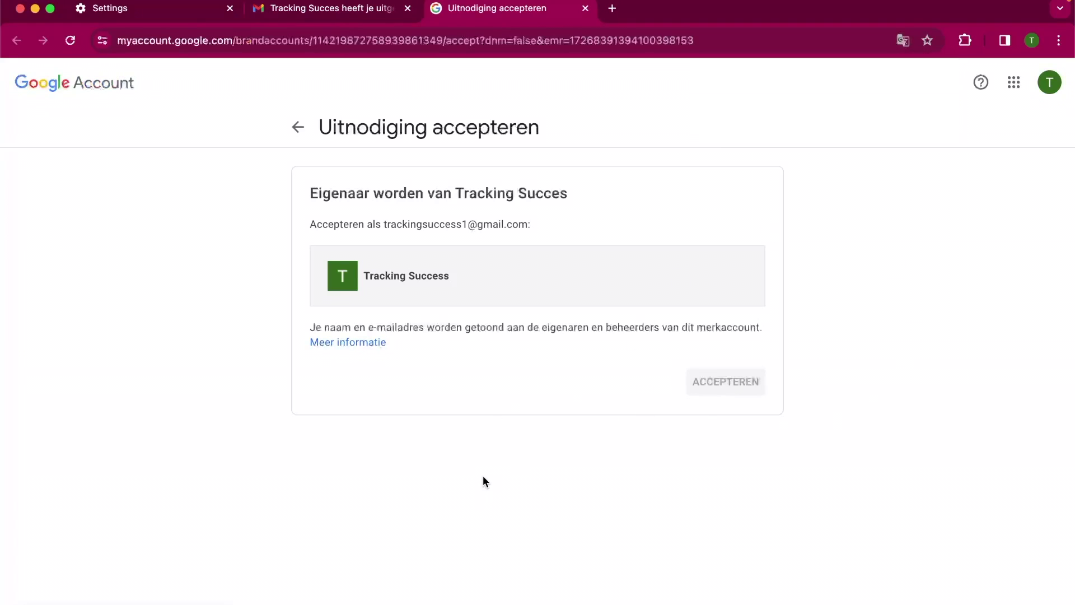